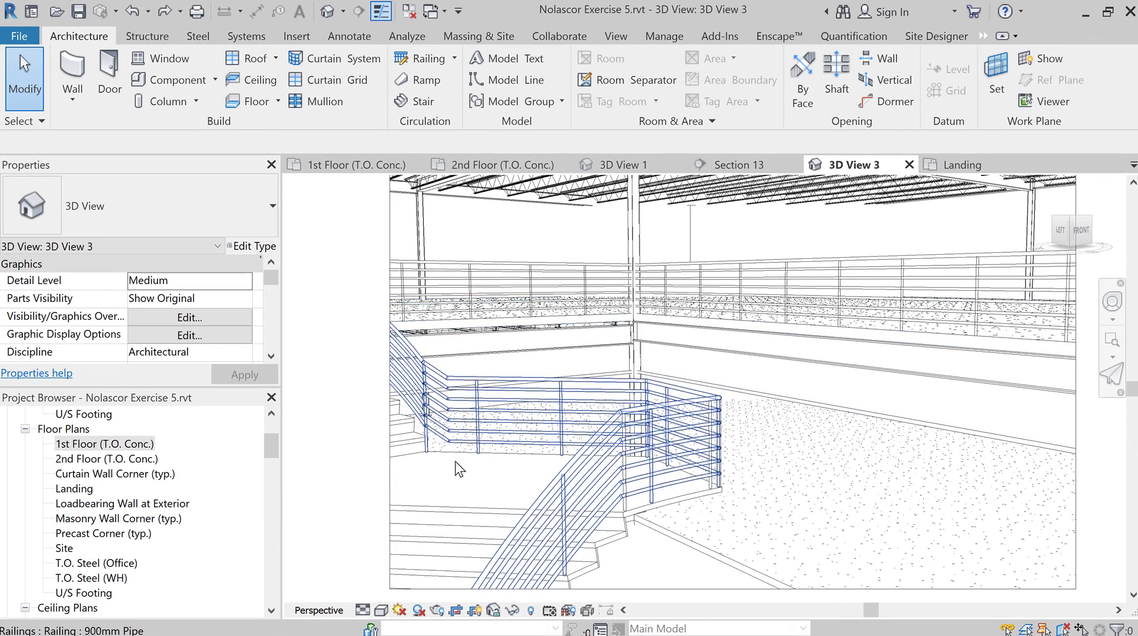
# Select the 900mm Pipe stair railing in 3D View 3 and bring up the 1st Floor (T.O. Conc.) plan
pyautogui.click(463, 420)
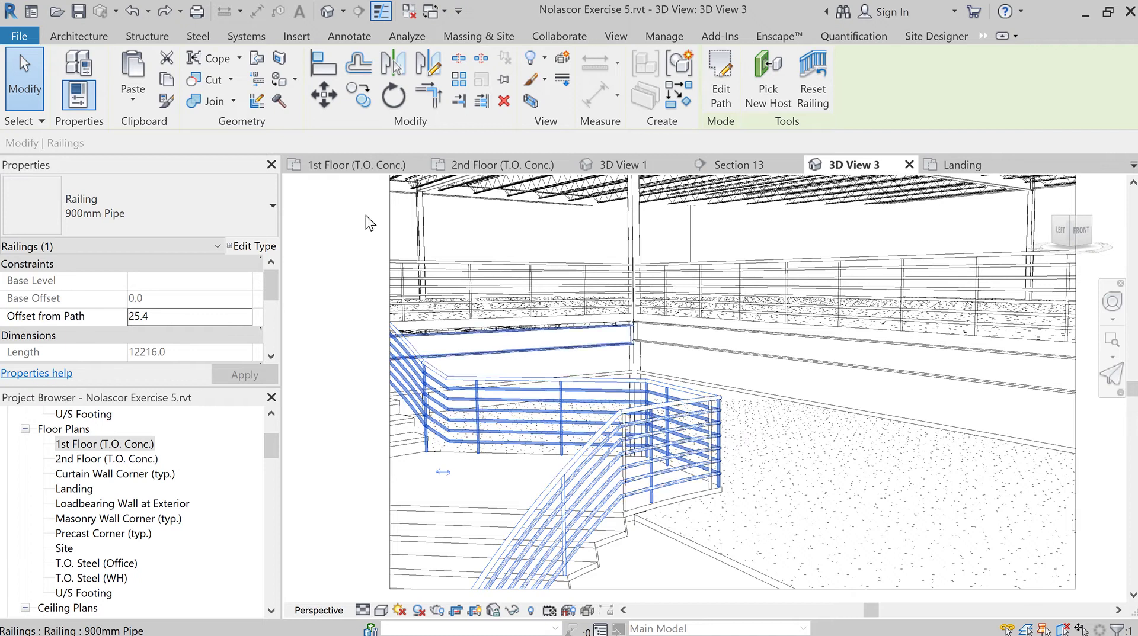
pyautogui.click(363, 167)
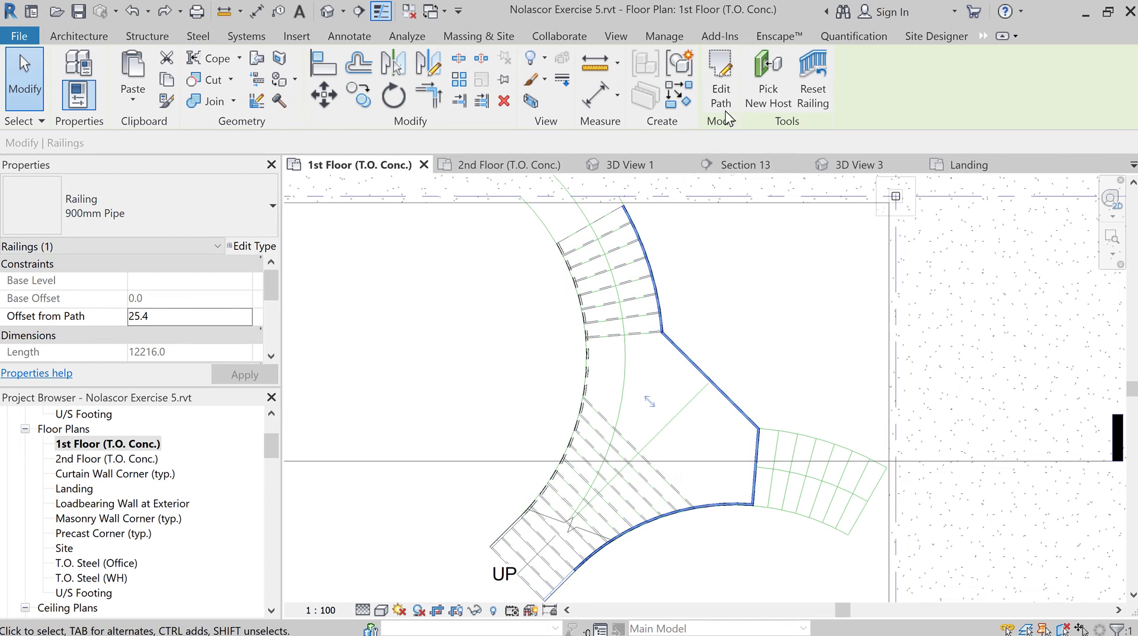
# In the railing's path sketch, select the straight, diagonal landing and curved path lines
pyautogui.click(721, 89)
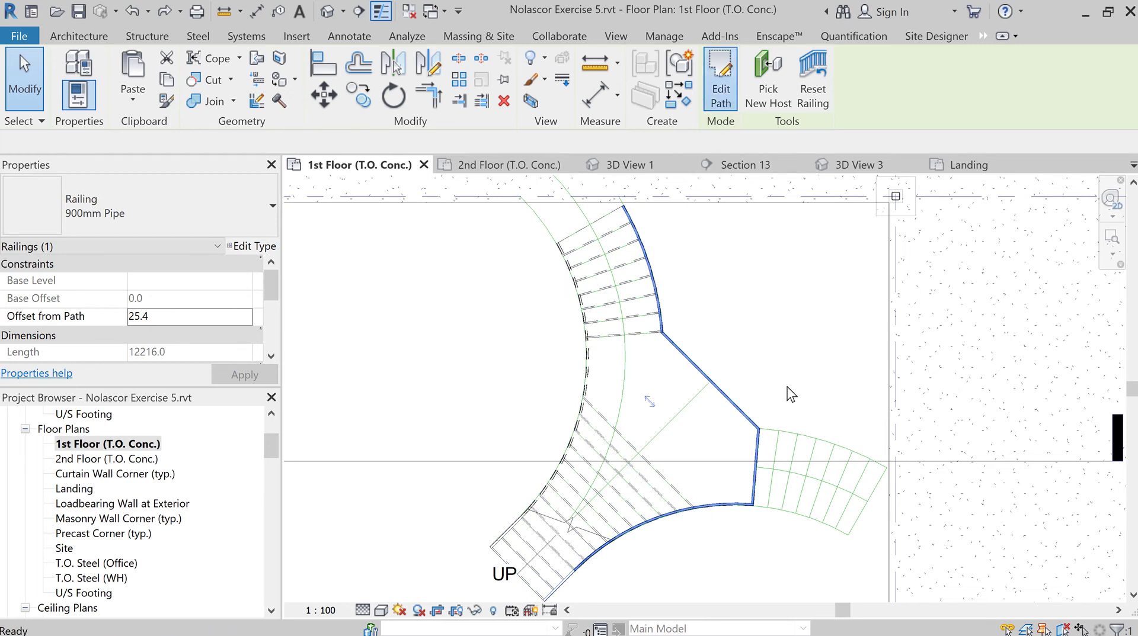
pyautogui.click(757, 468)
pyautogui.click(766, 453)
pyautogui.click(744, 408)
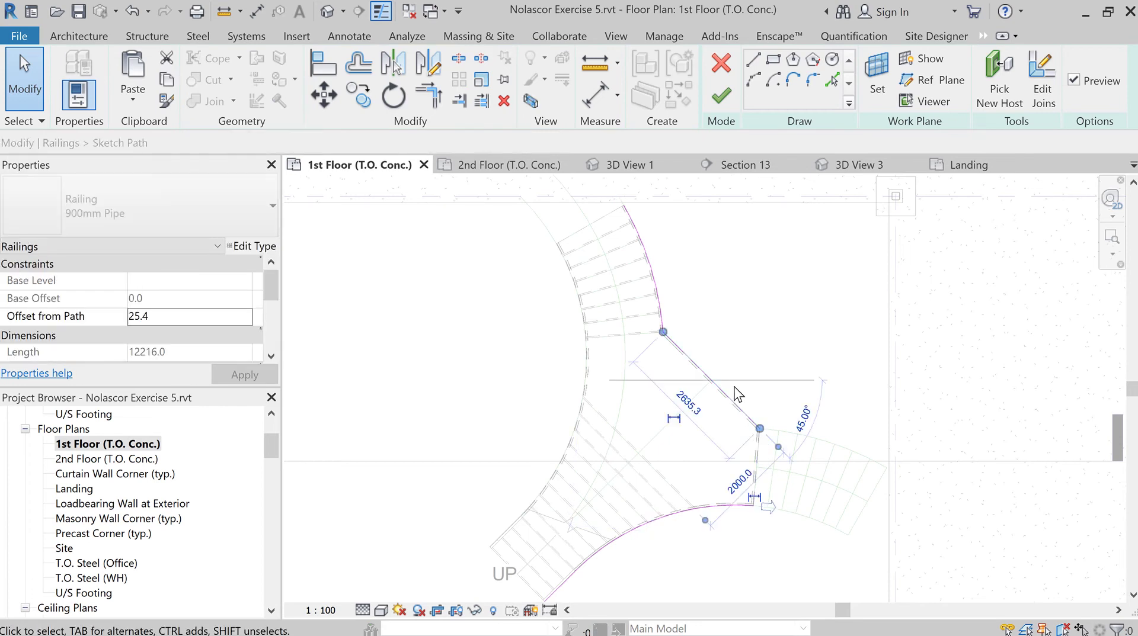
pyautogui.click(590, 302)
pyautogui.click(655, 300)
pyautogui.click(770, 520)
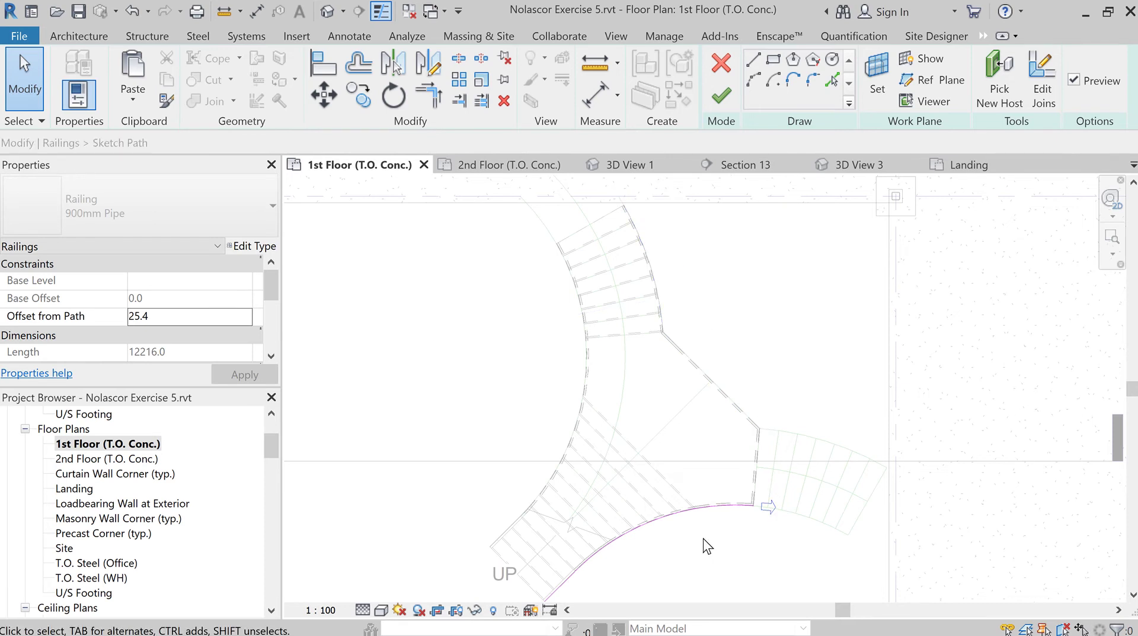
pyautogui.scroll(4, 700, 528)
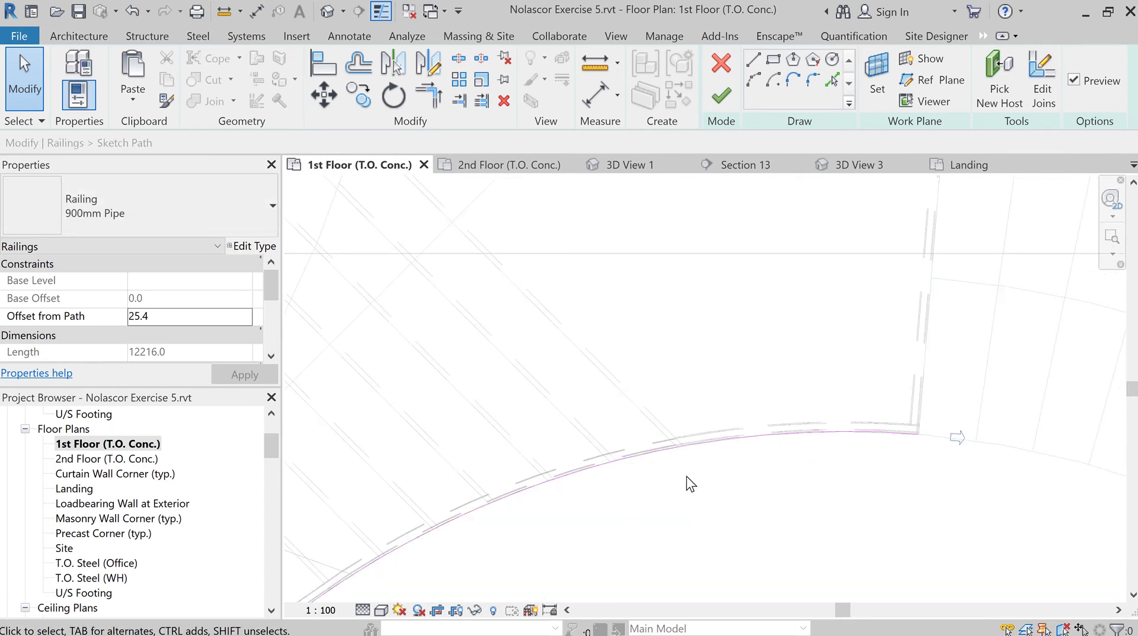
pyautogui.click(695, 442)
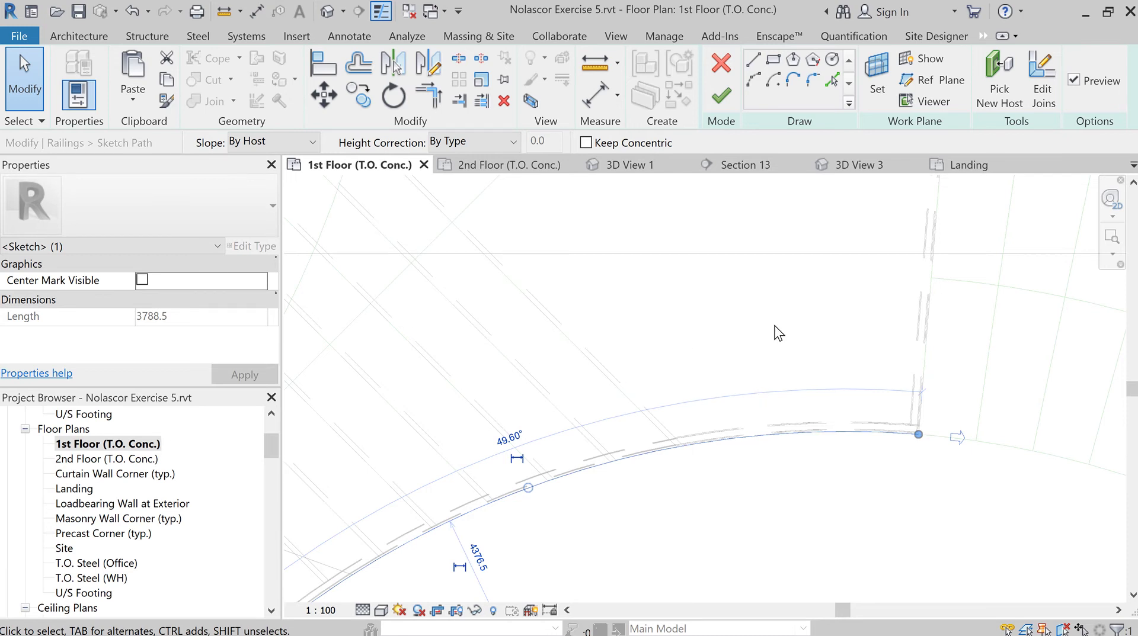
# Split the lower curved path line partway along with Split Element
pyautogui.click(459, 59)
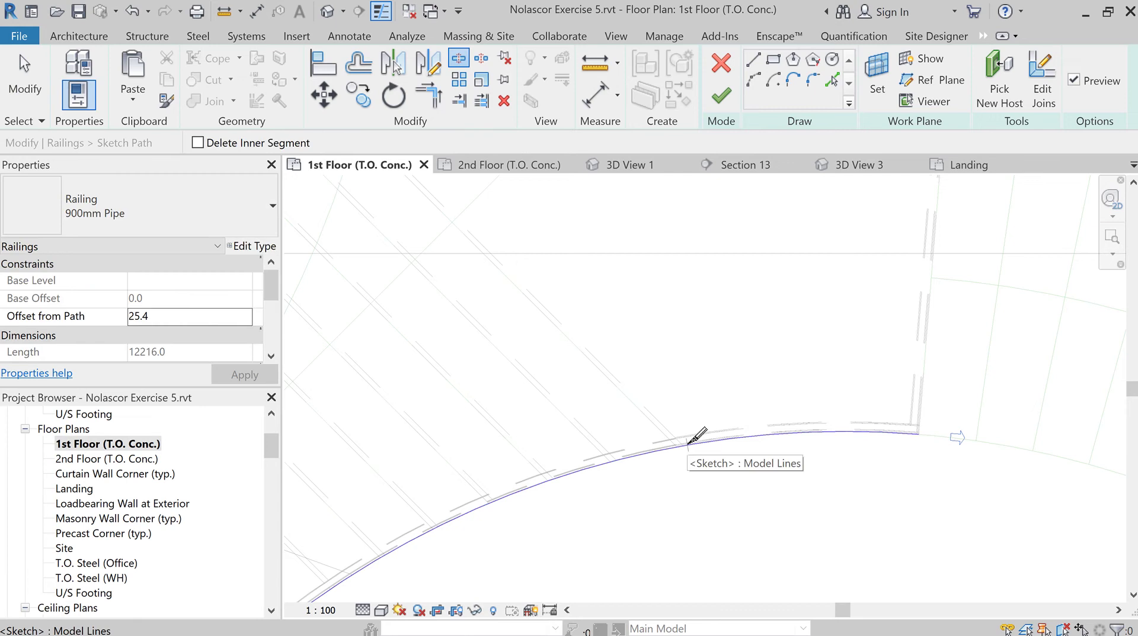
pyautogui.click(687, 444)
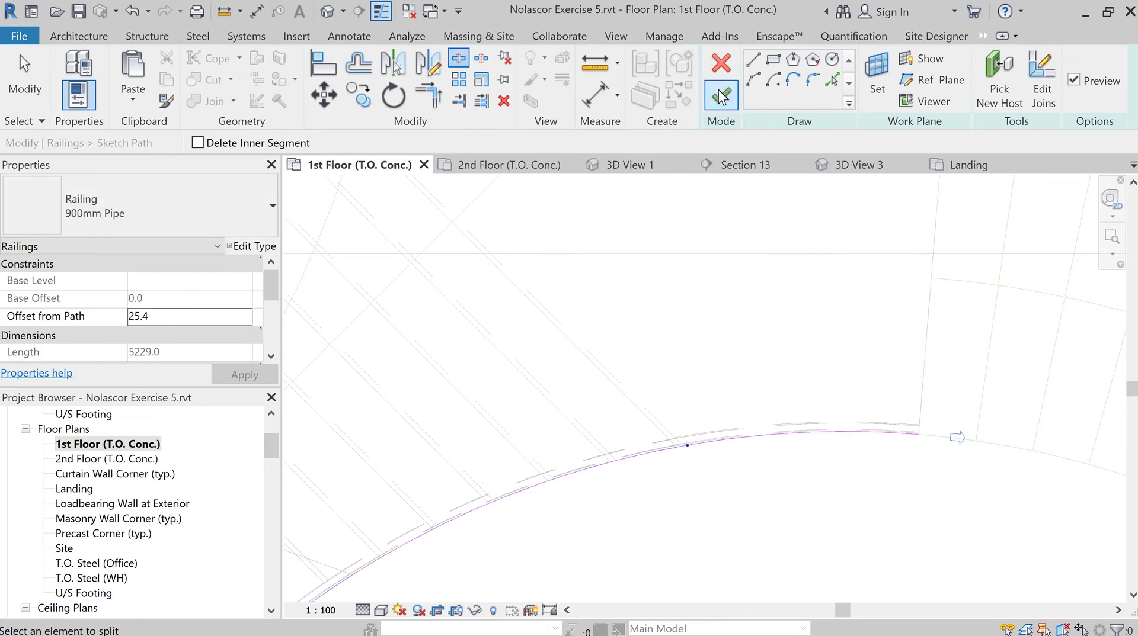
pyautogui.press('Escape')
# Finish the railing path edit and frame the whole stair layout in the plan
pyautogui.press('Return')
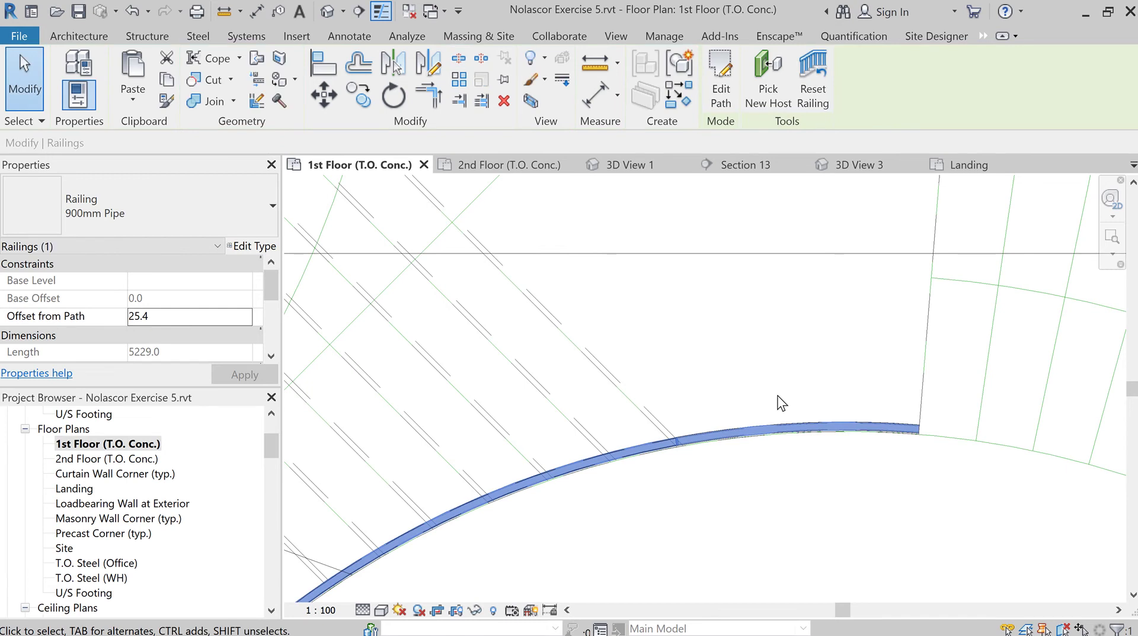
pyautogui.scroll(-2, 777, 415)
pyautogui.scroll(-2, 778, 420)
pyautogui.moveTo(775, 364); pyautogui.dragTo(785, 450, button='middle')
pyautogui.scroll(1, 785, 450)
pyautogui.scroll(-1, 756, 386)
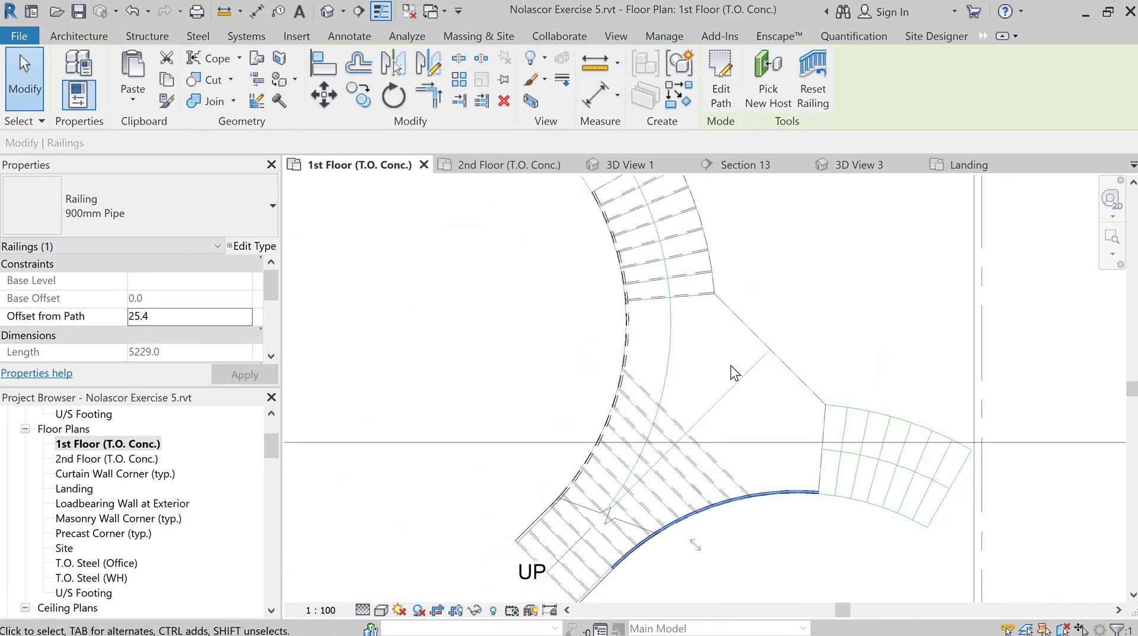
# Check in 3D View 3 that the railing runs only along the lower curved flight
pyautogui.click(863, 164)
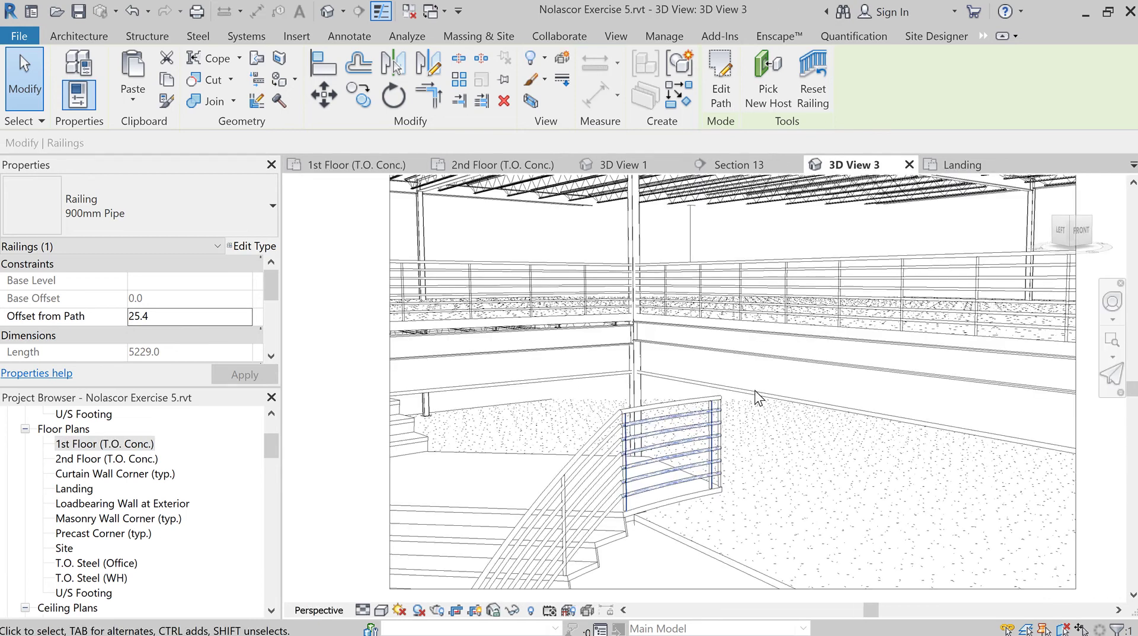
pyautogui.scroll(-4, 761, 517)
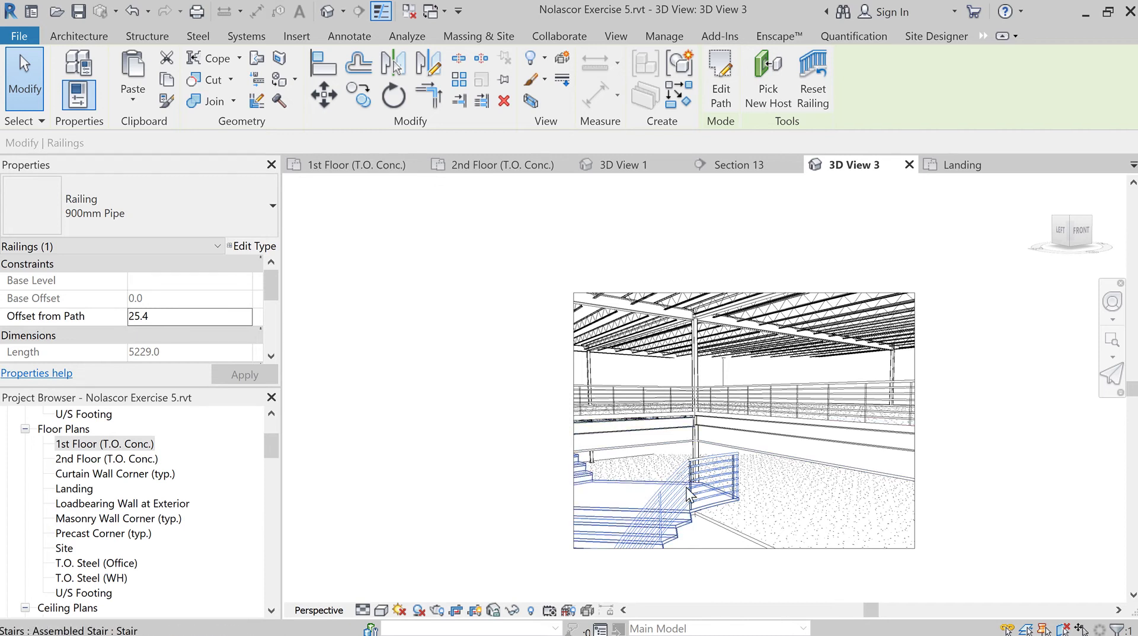
pyautogui.scroll(2, 640, 481)
pyautogui.scroll(1, 640, 481)
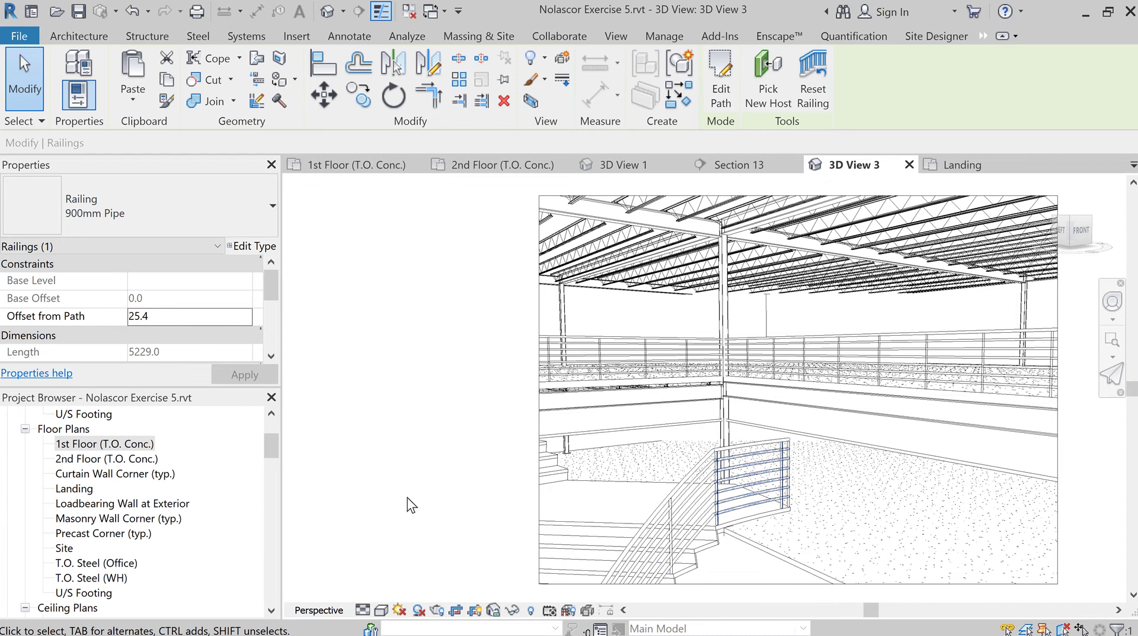
# Open the 1st Floor (T.O. Conc.) plan and paste the upper railing Aligned to Same Place
pyautogui.doubleClick(144, 446)
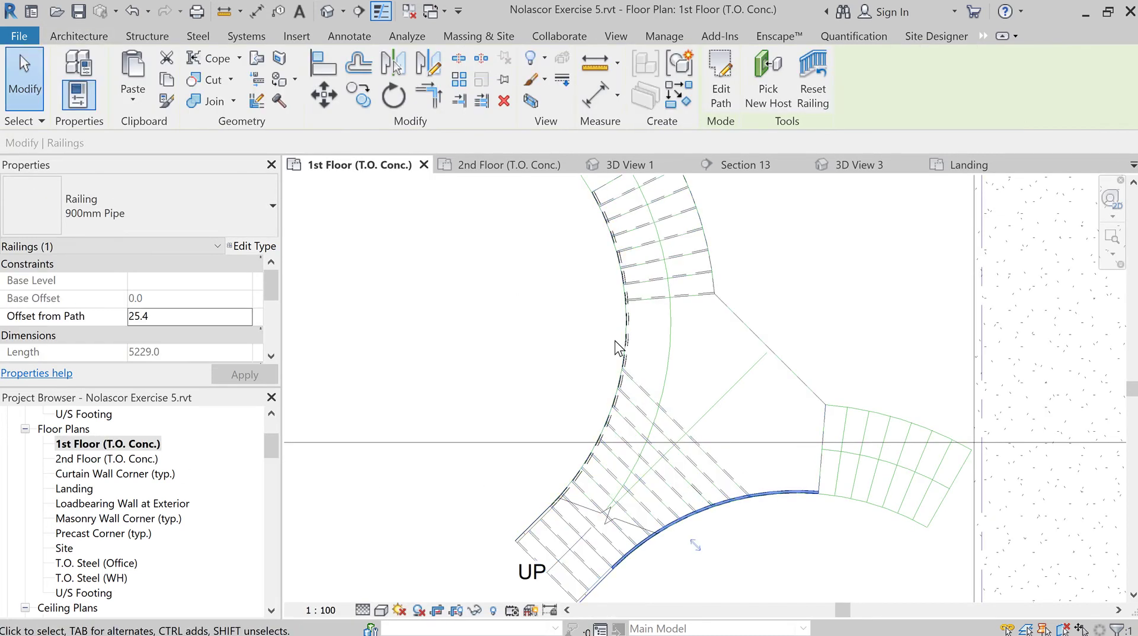
pyautogui.click(136, 99)
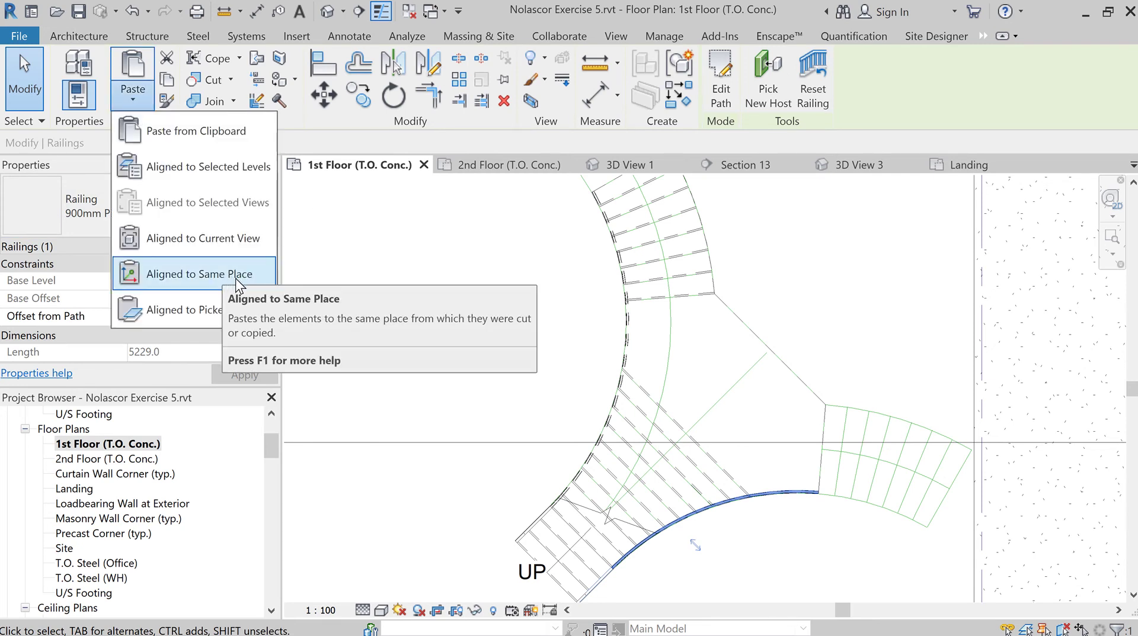
pyautogui.click(237, 276)
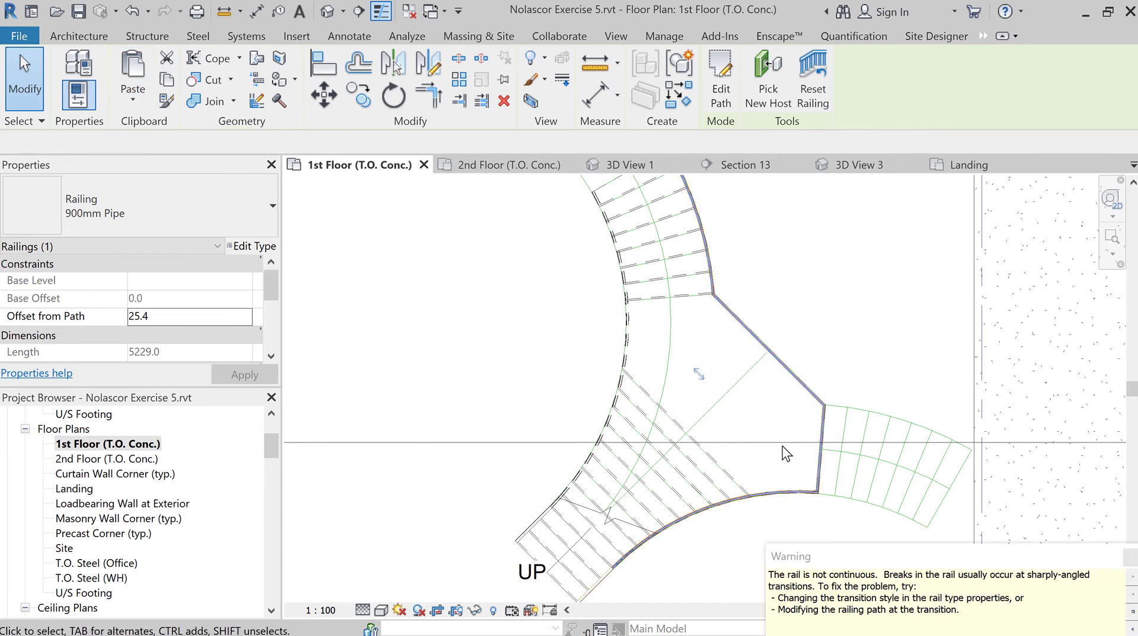
# Delete the 825.0 segment, long arc and vertical landing line from the pasted railing's path
pyautogui.click(724, 83)
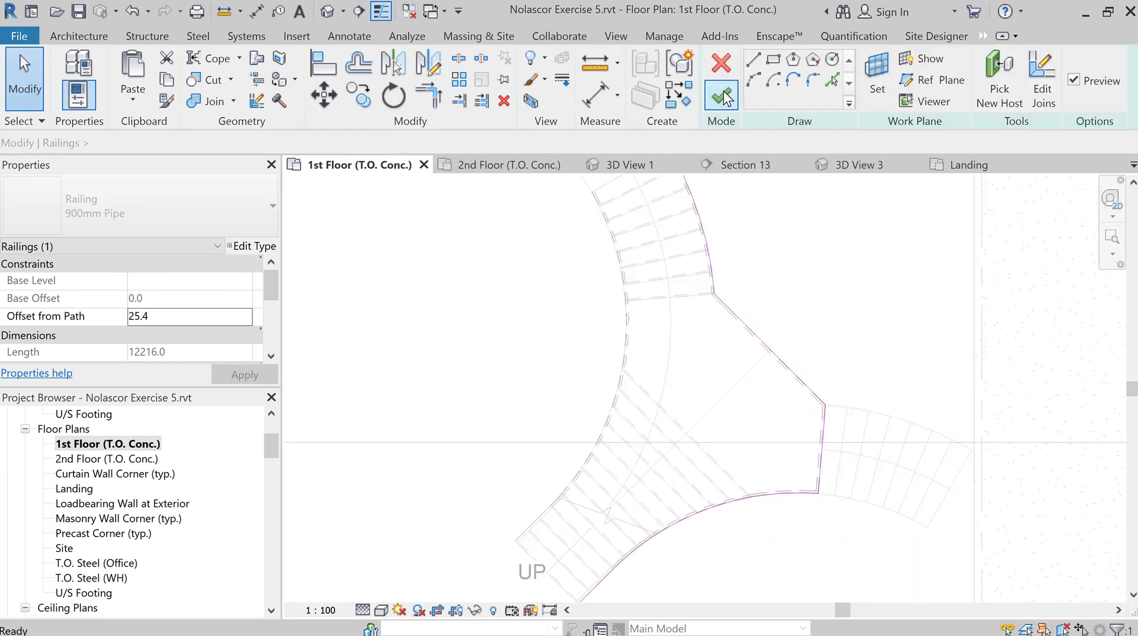
pyautogui.click(606, 581)
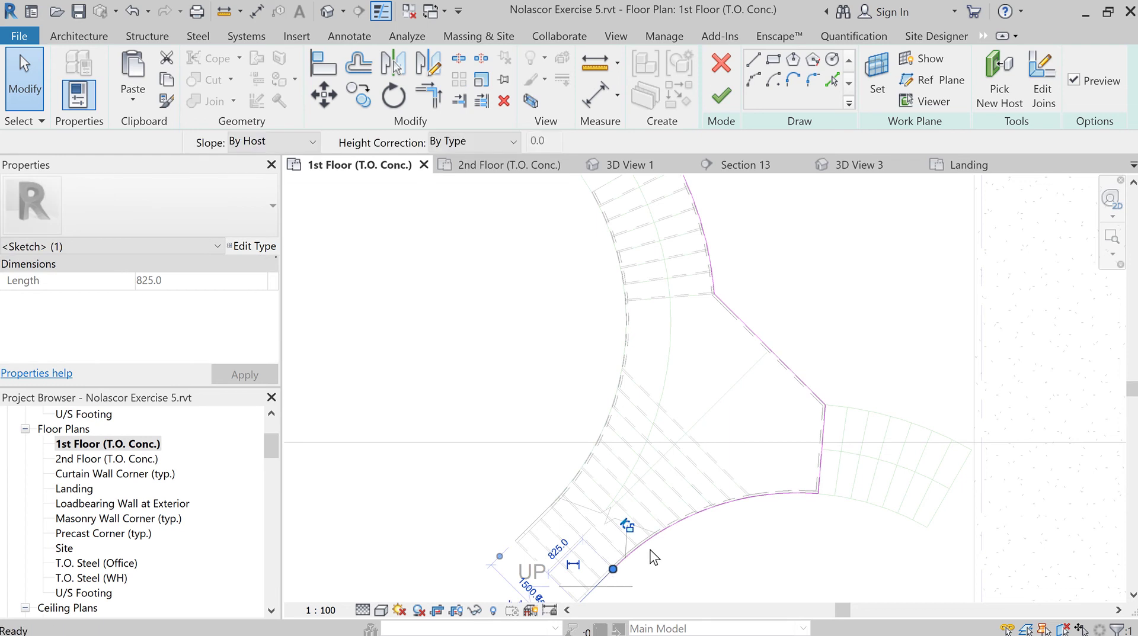
pyautogui.press('Delete')
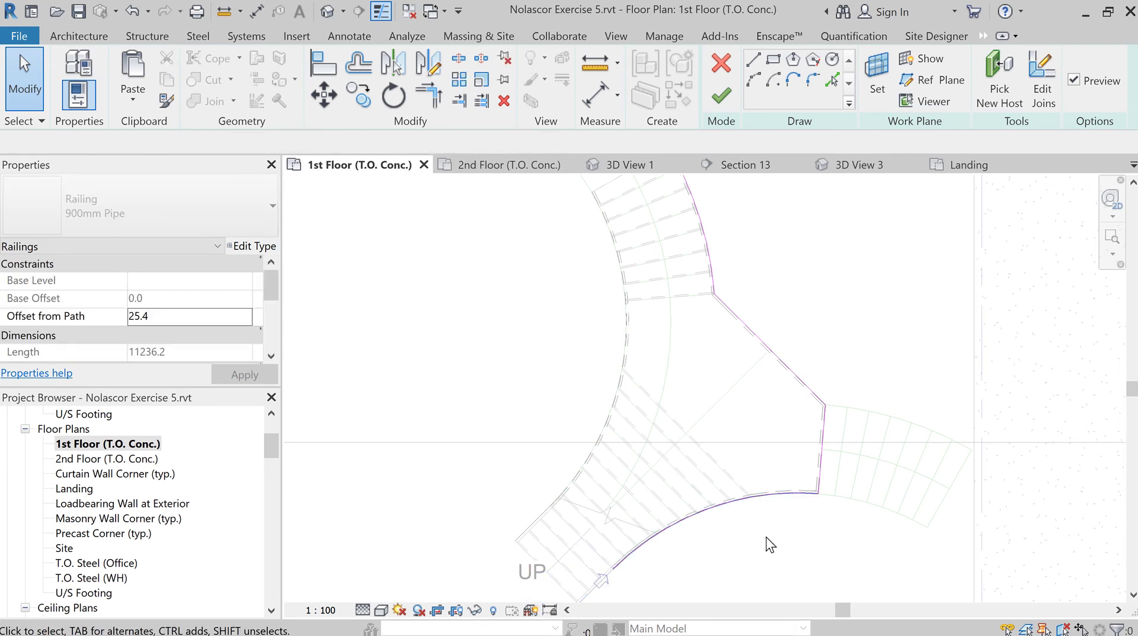
pyautogui.click(758, 499)
pyautogui.press('Delete')
pyautogui.click(823, 445)
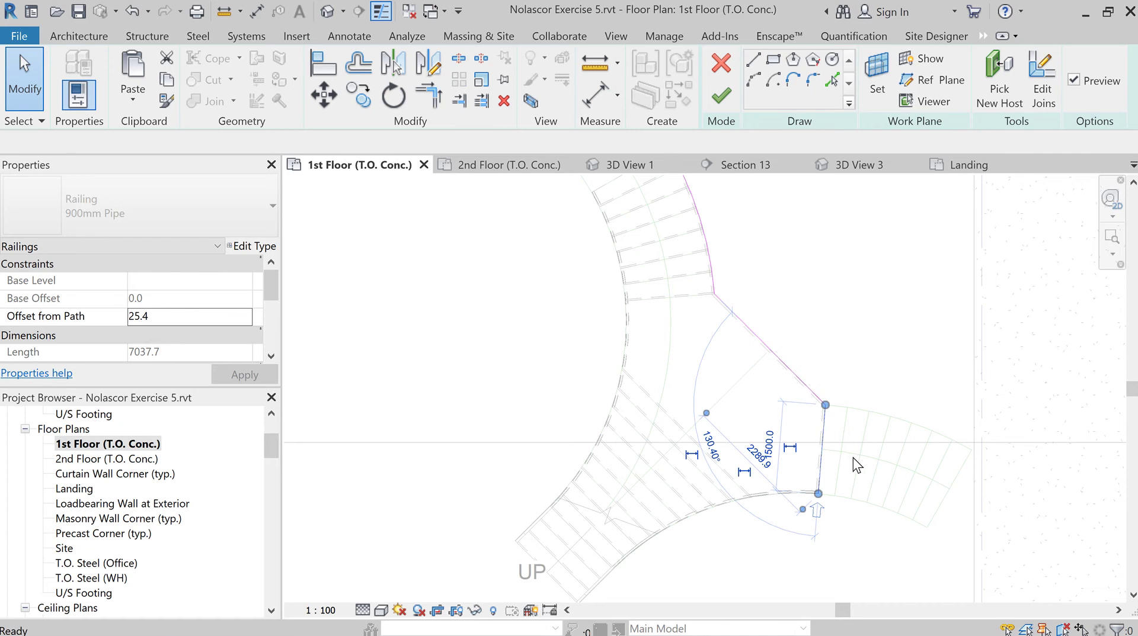
pyautogui.press('Delete')
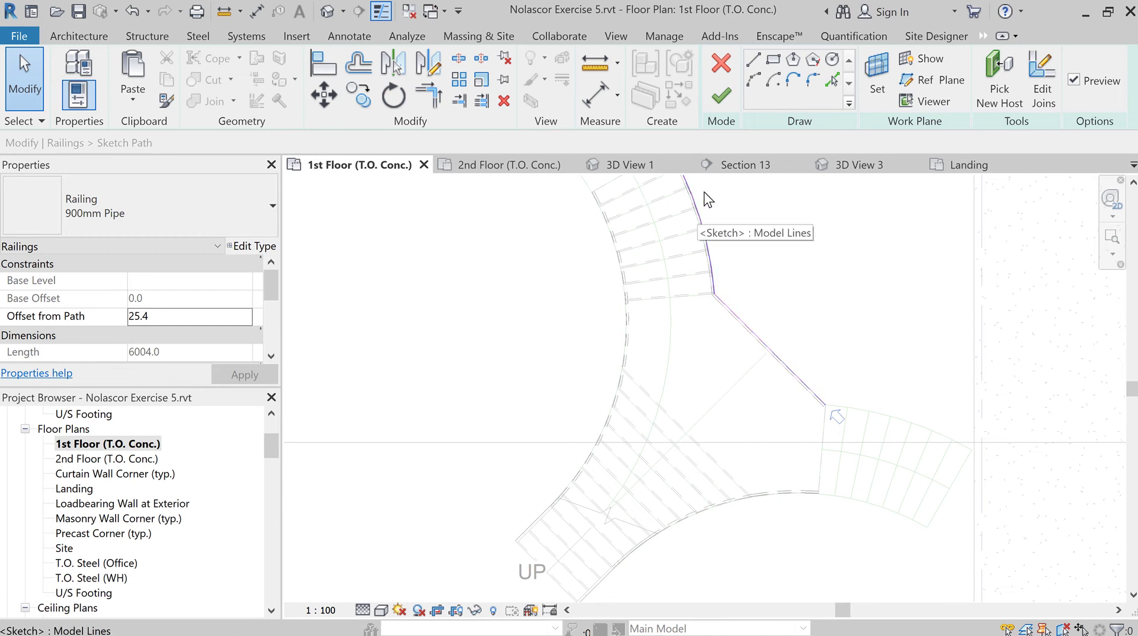
pyautogui.click(721, 94)
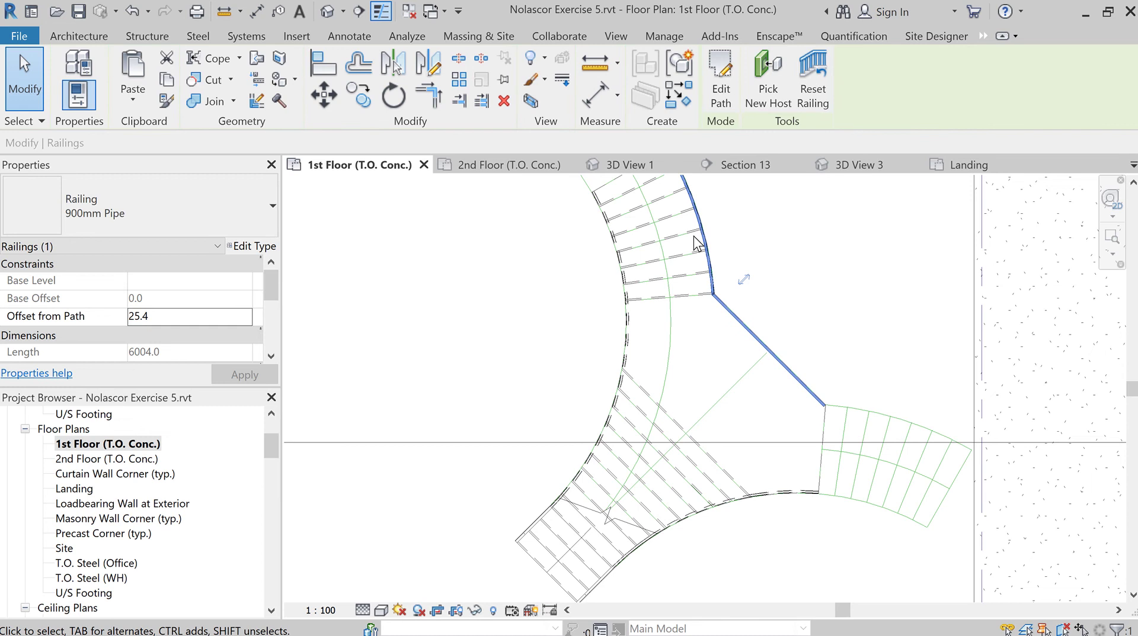
pyautogui.click(851, 168)
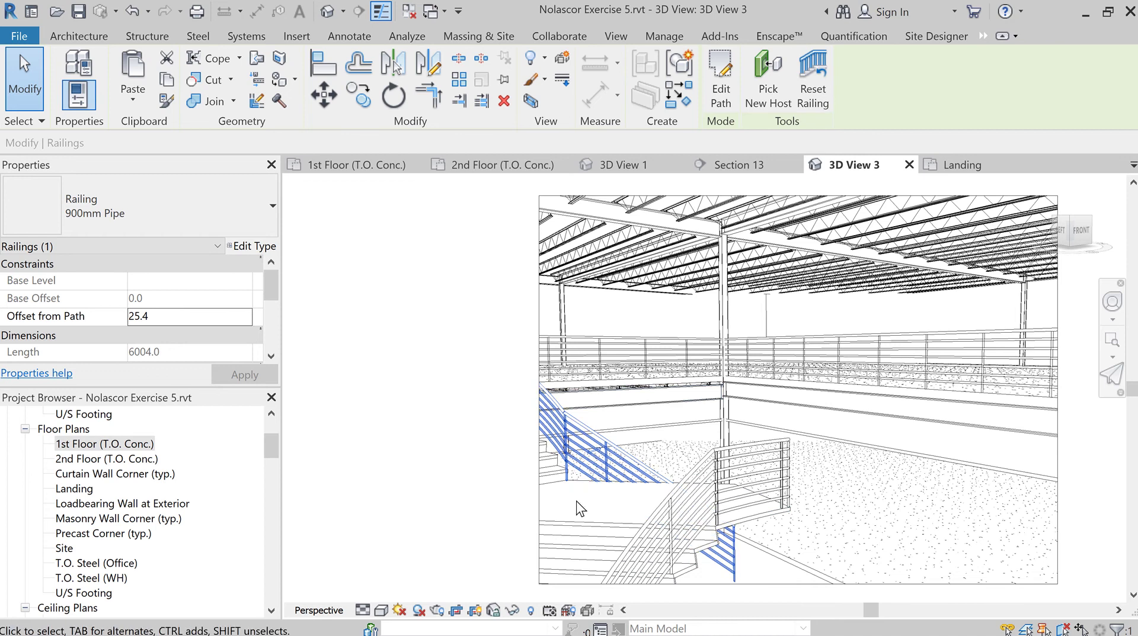
pyautogui.click(355, 165)
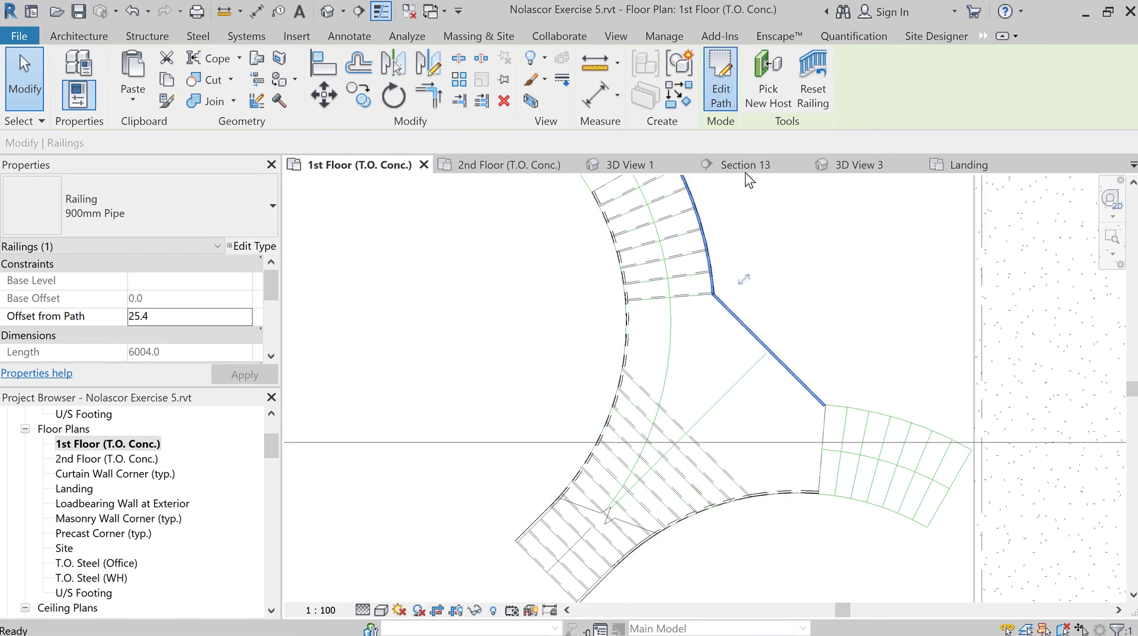
# Split the pasted railing's diagonal path line at the stair-landing corner, then review in 3D View 3
pyautogui.doubleClick(716, 290)
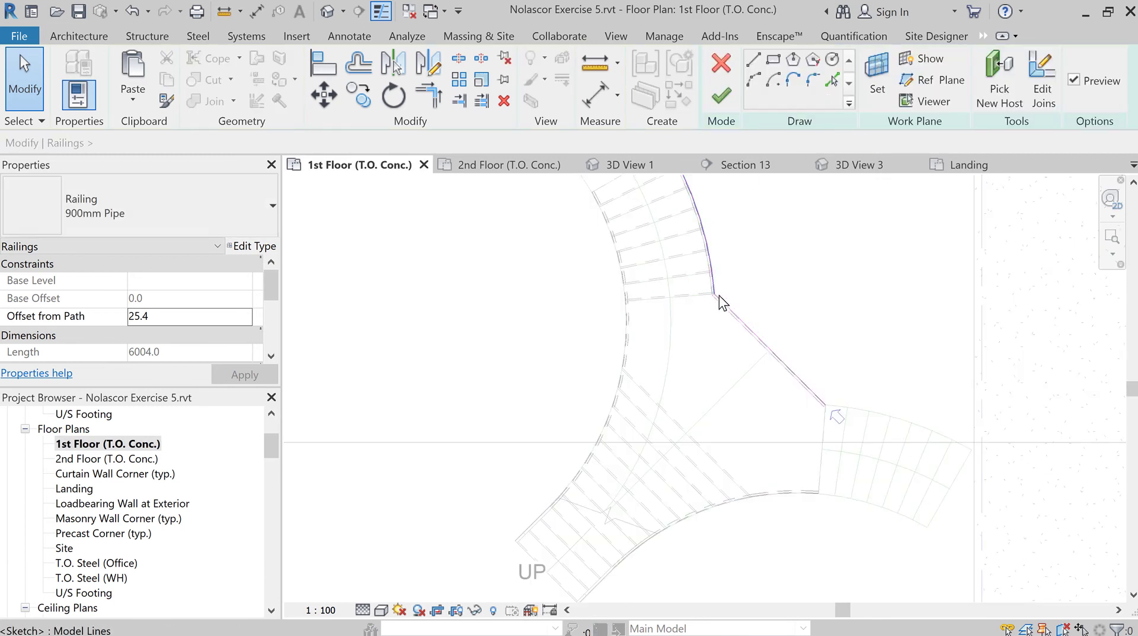
pyautogui.scroll(5, 720, 296)
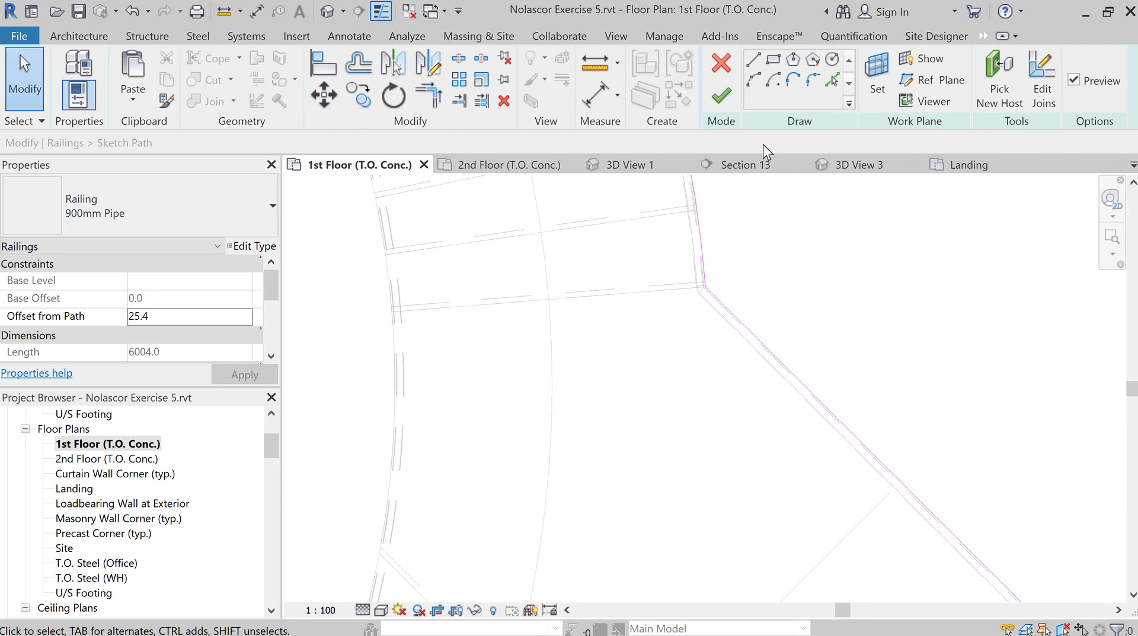
pyautogui.click(459, 58)
pyautogui.scroll(3, 707, 290)
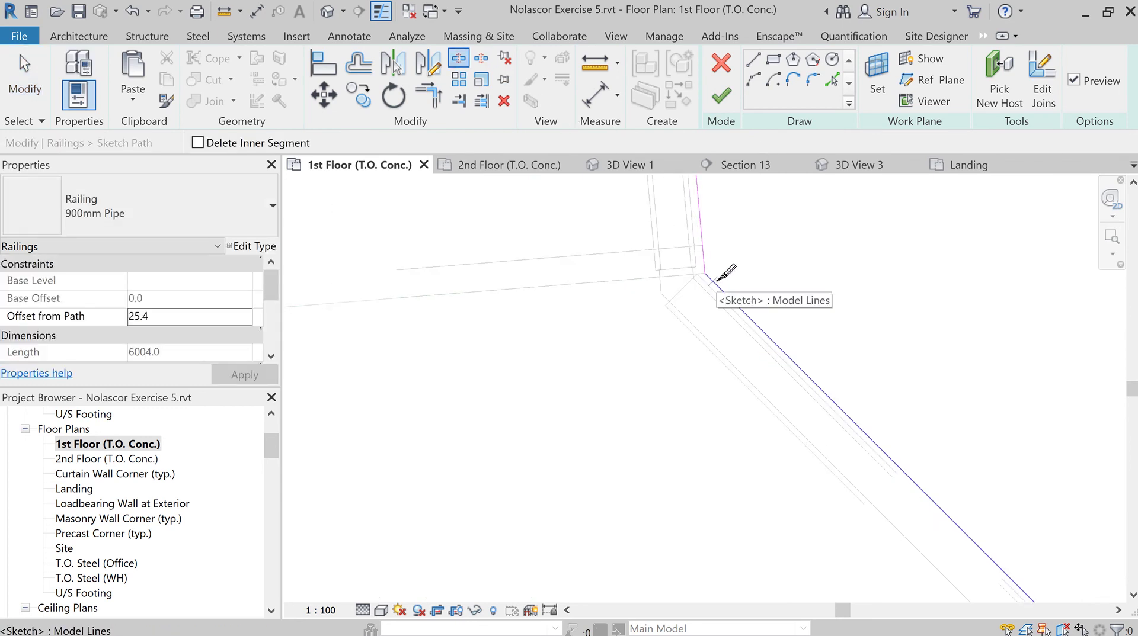
pyautogui.click(713, 282)
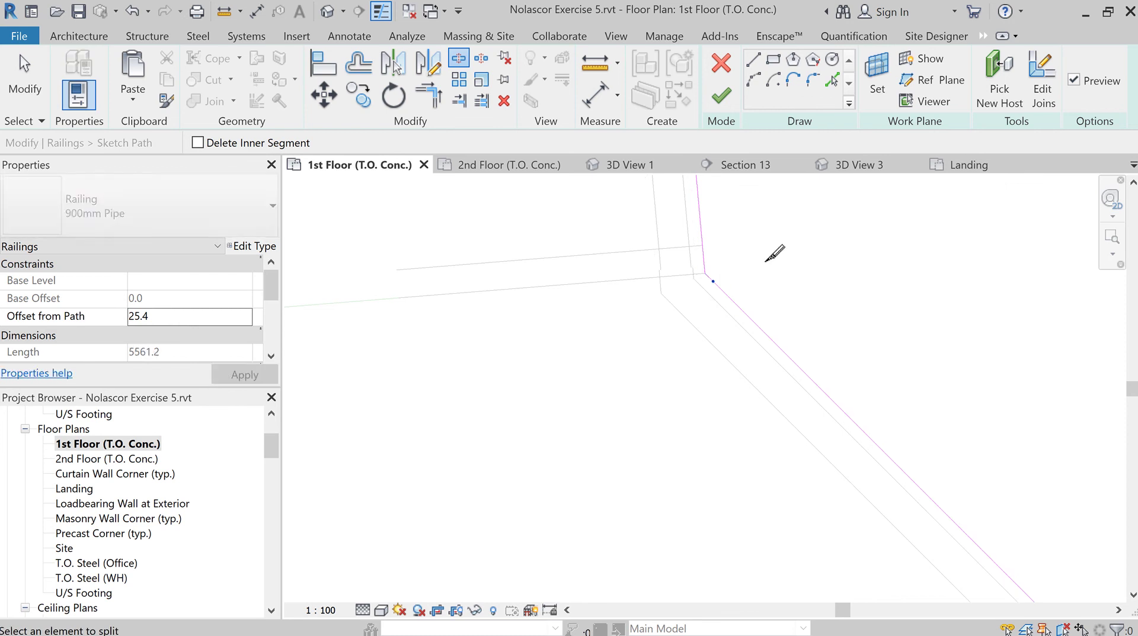
pyautogui.press('Escape')
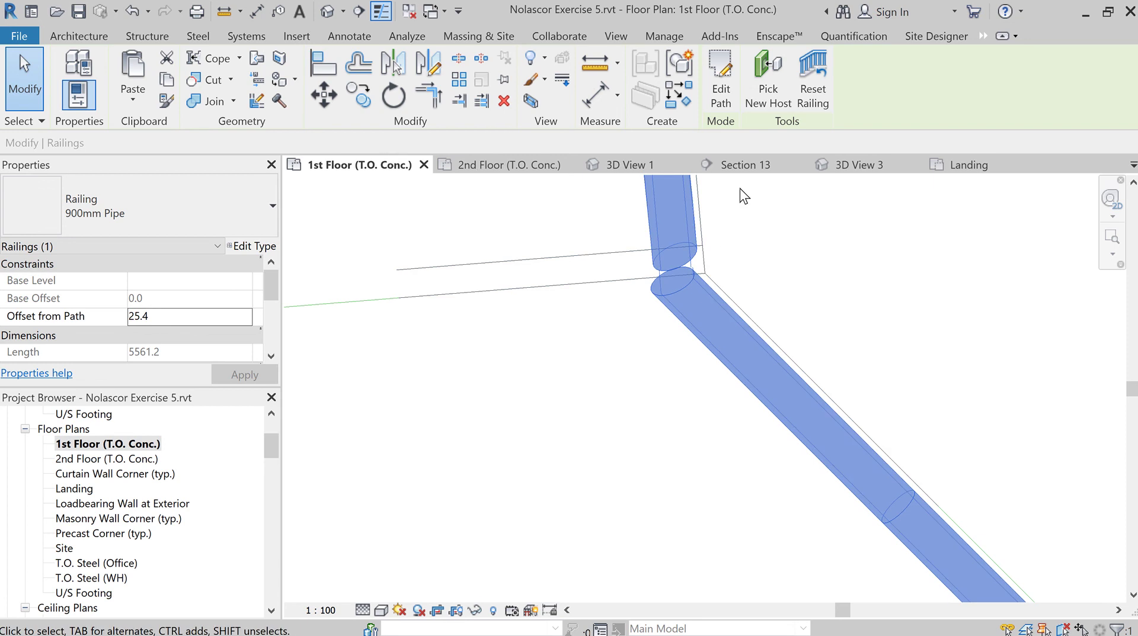
pyautogui.click(853, 165)
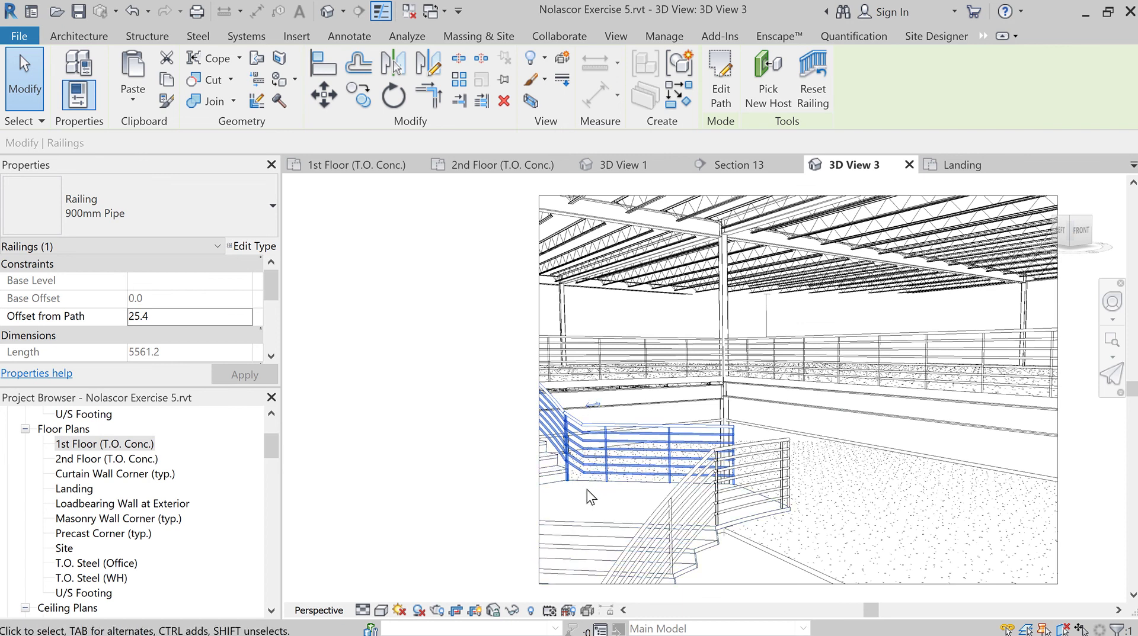
pyautogui.scroll(3, 582, 482)
pyautogui.scroll(4, 582, 473)
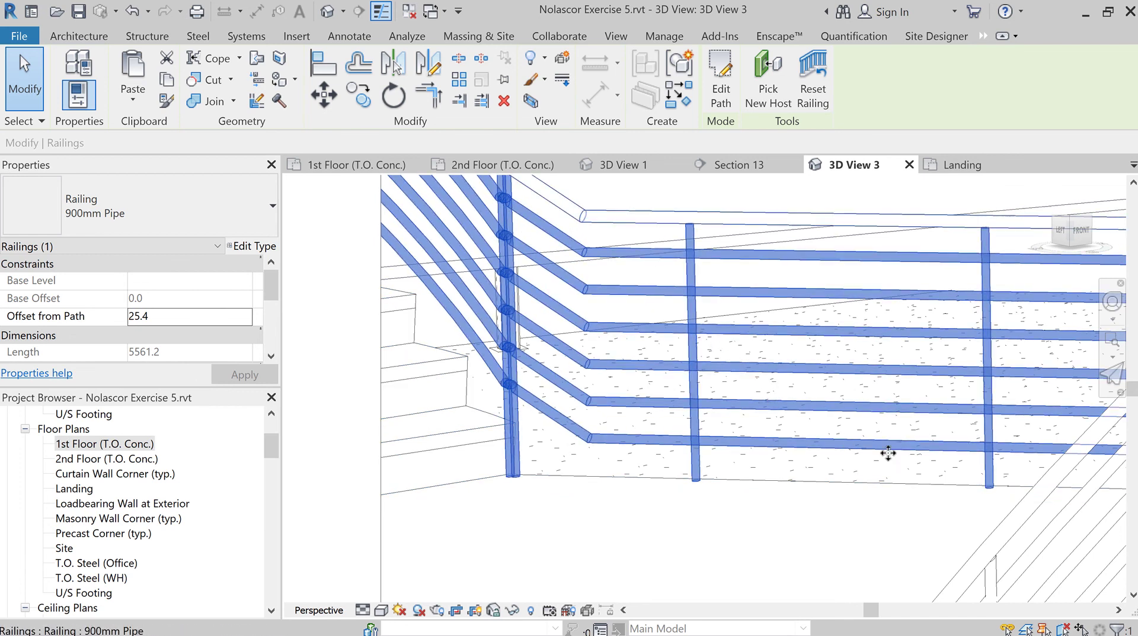
pyautogui.scroll(-4, 883, 459)
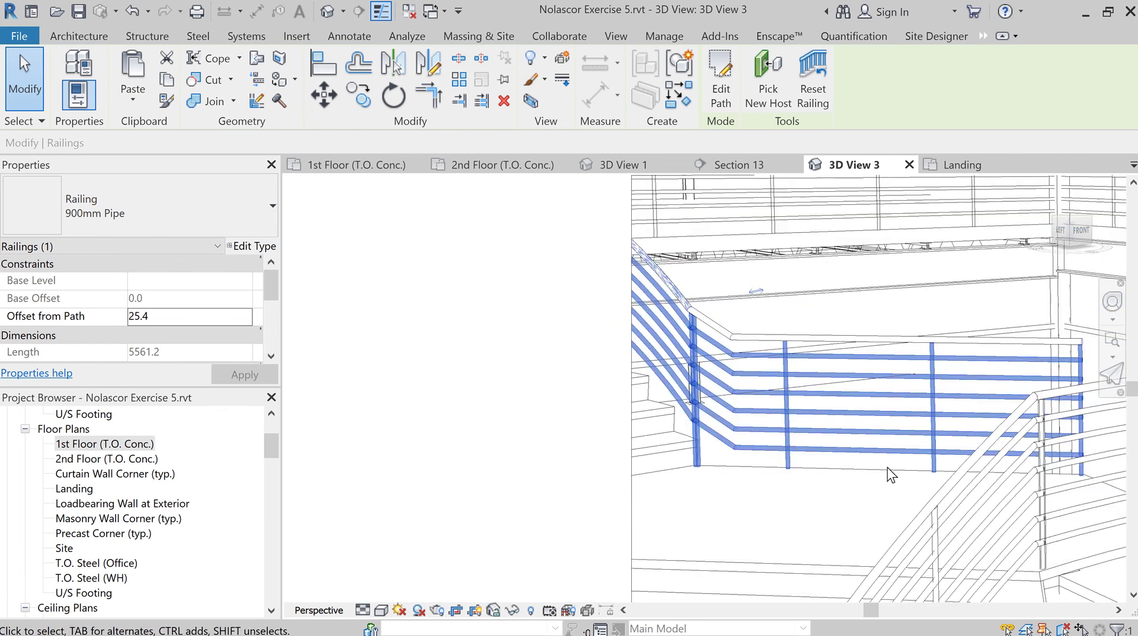
pyautogui.scroll(-2, 887, 467)
pyautogui.scroll(-2, 897, 461)
pyautogui.scroll(-2, 954, 466)
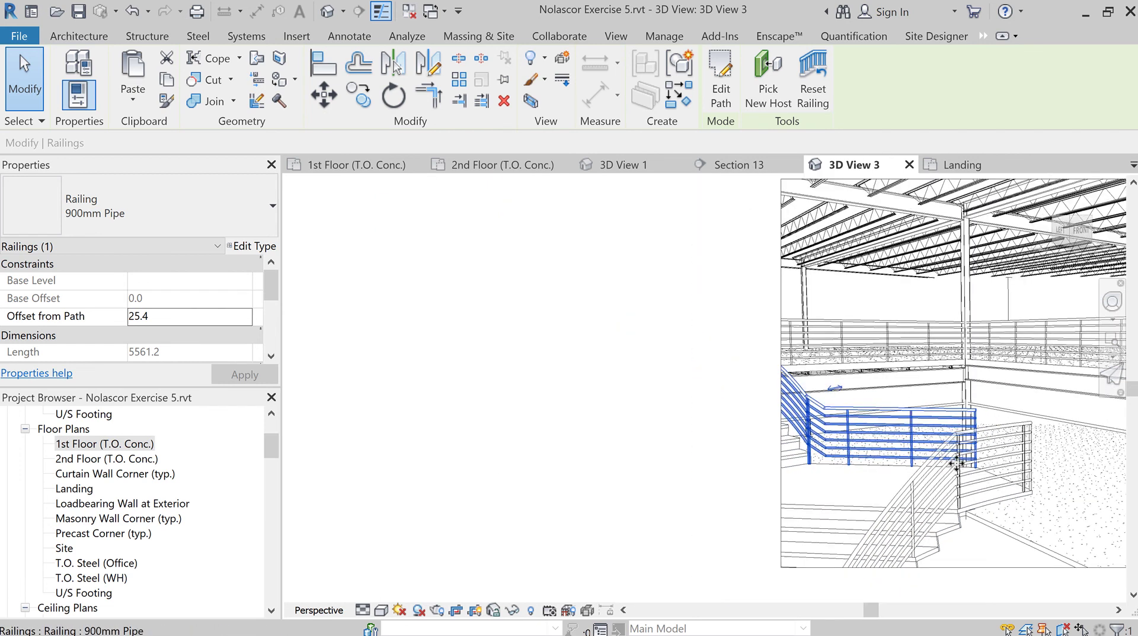